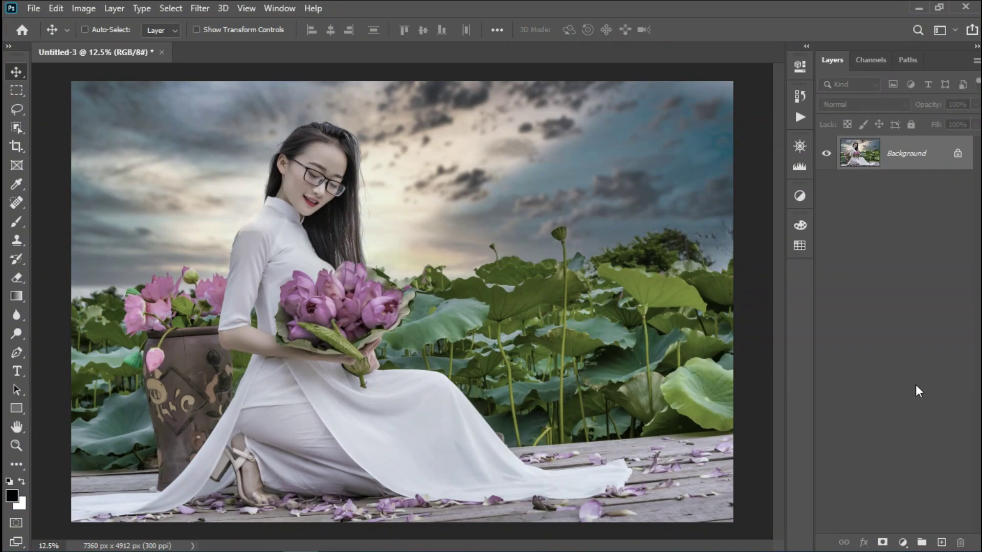
Step: Add a Vibrance adjustment layer above the Background with Vibrance +100 and Saturation +60
left_click(905, 545)
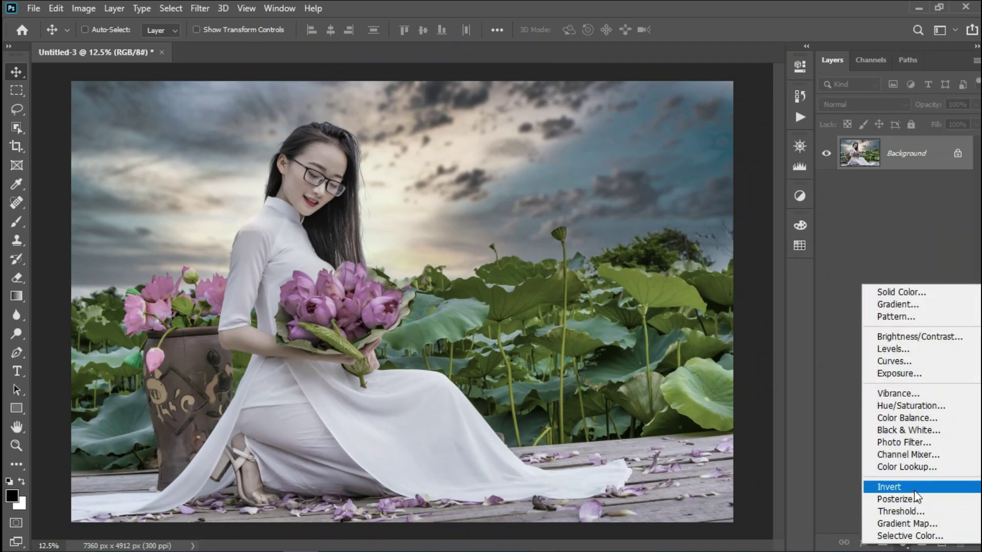
left_click(921, 395)
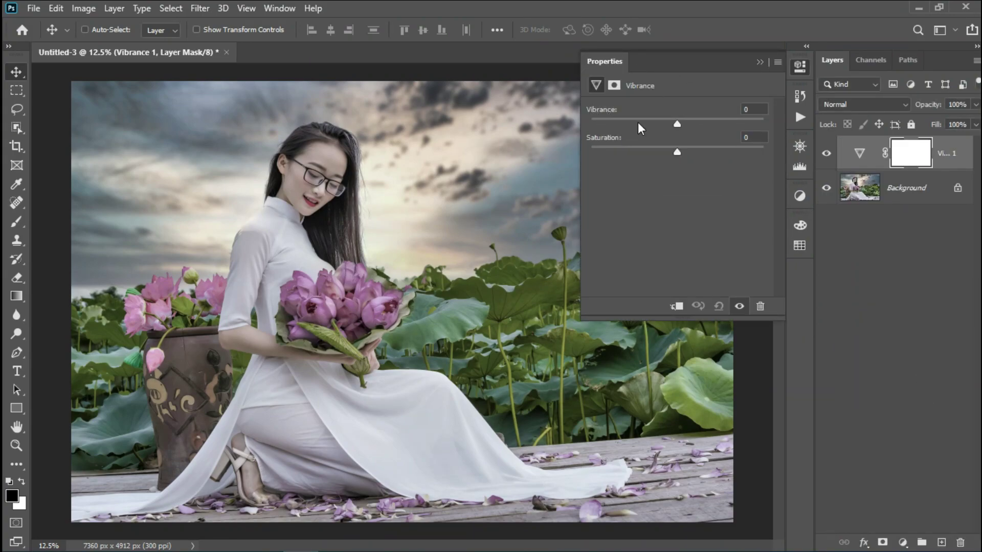
left_click_drag(678, 124, 704, 124)
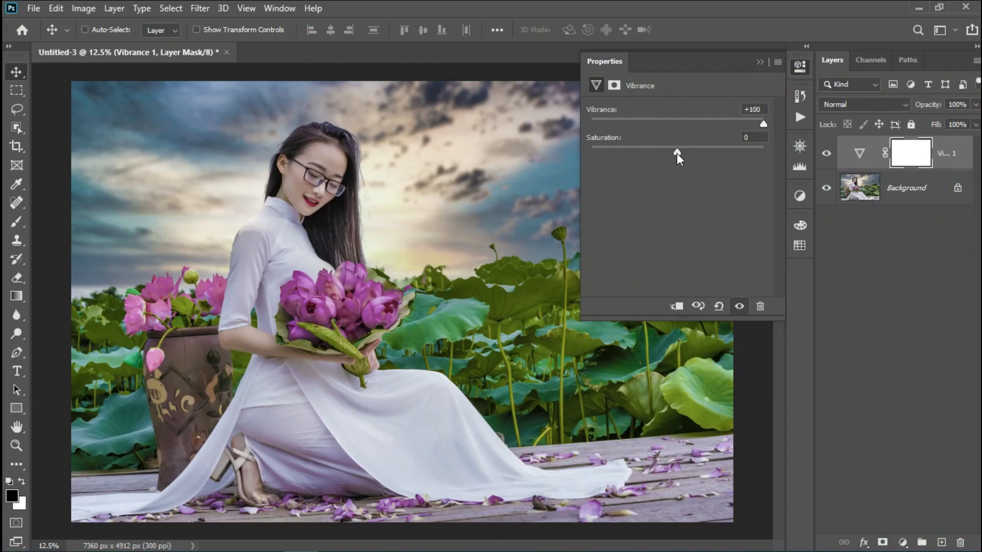
left_click_drag(677, 153, 716, 152)
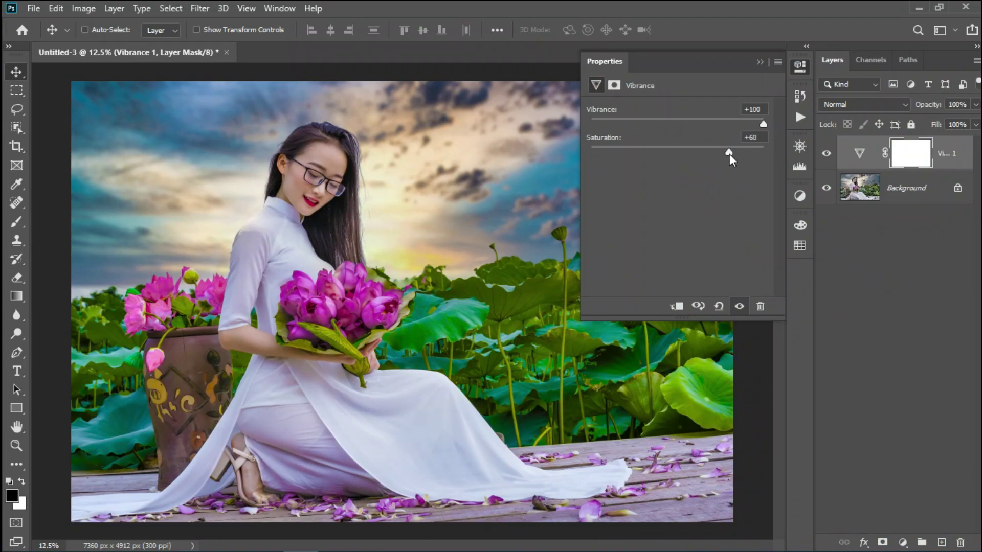
key("ctrl+2")
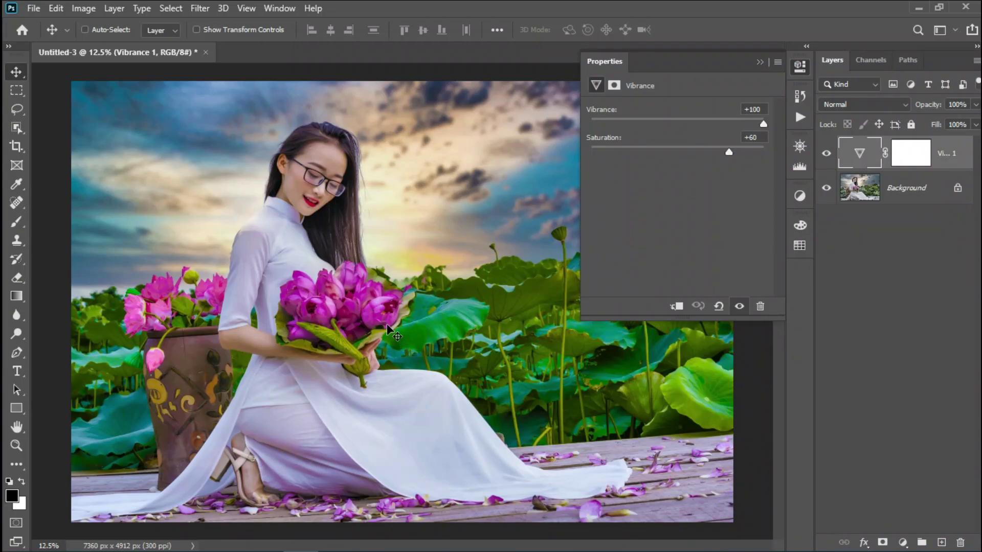
Step: Apply the merged RGB image into the Vibrance 1 layer mask using Subtract blending
left_click(800, 67)
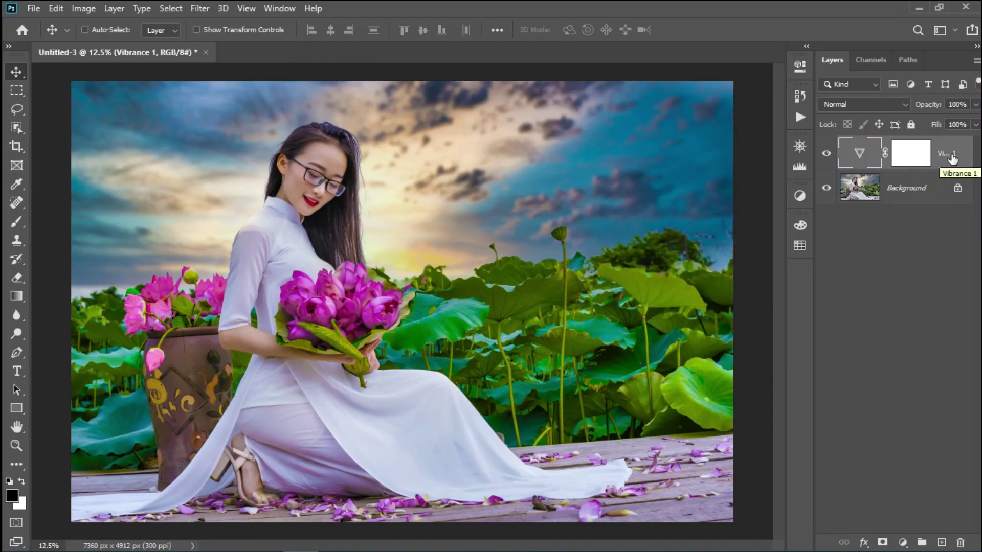
left_click(916, 161)
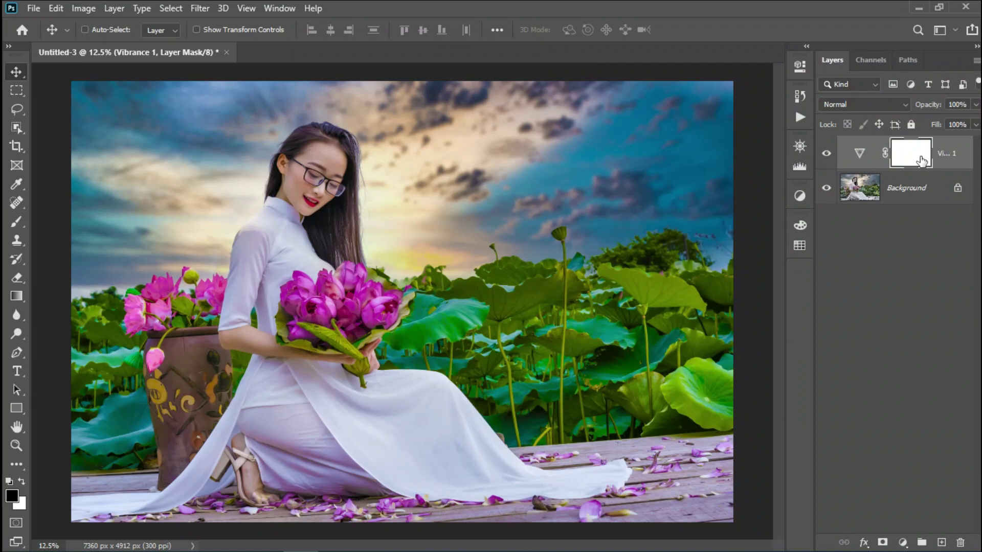
left_click(88, 9)
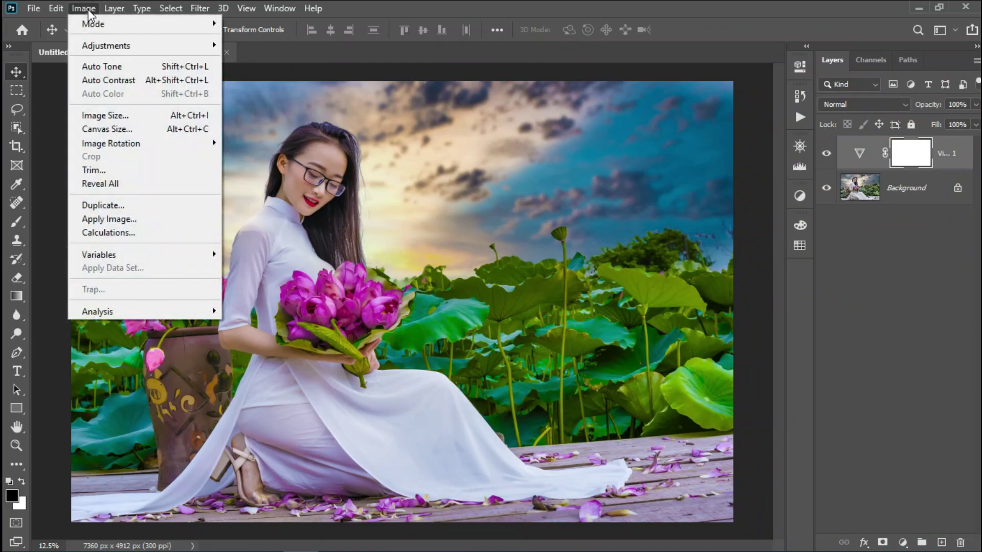
left_click(109, 219)
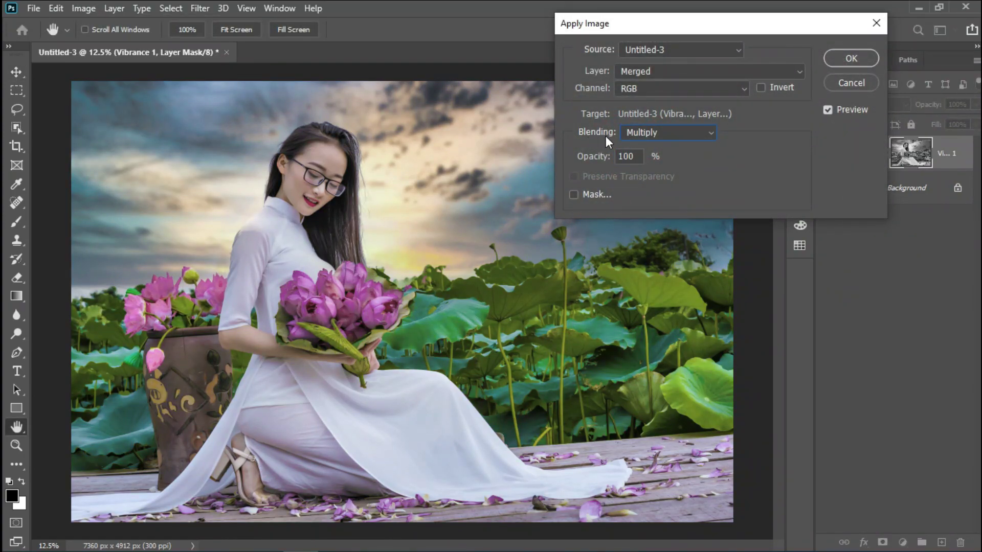
left_click(710, 134)
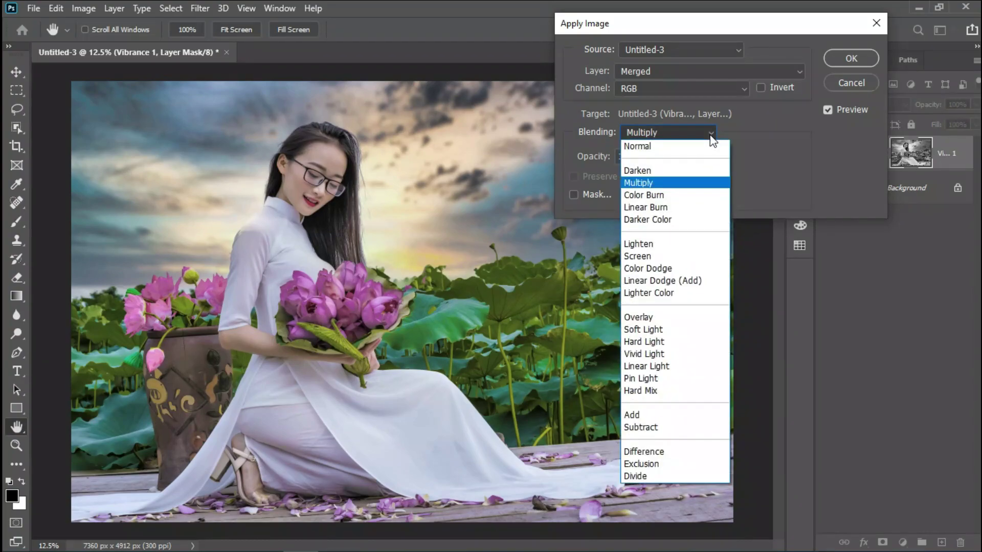
left_click(673, 430)
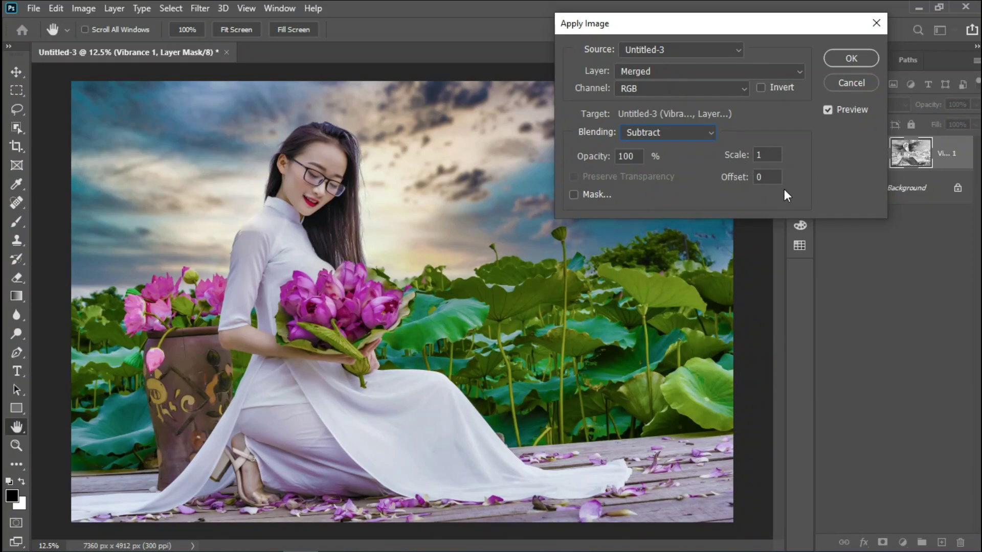
left_click(857, 57)
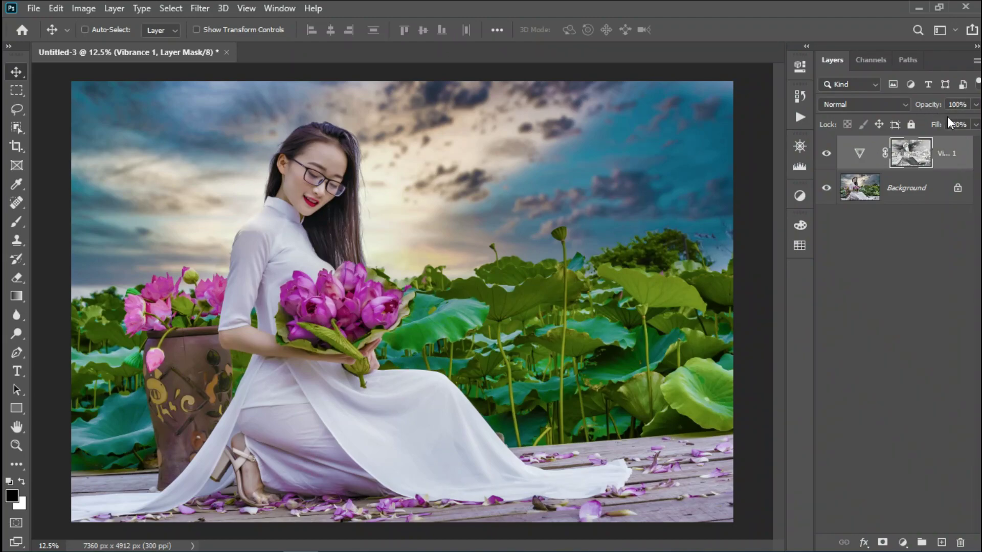
Step: Drop Vibrance 1 Saturation to +45, then hide and reshow the layer to compare
double_click(859, 156)
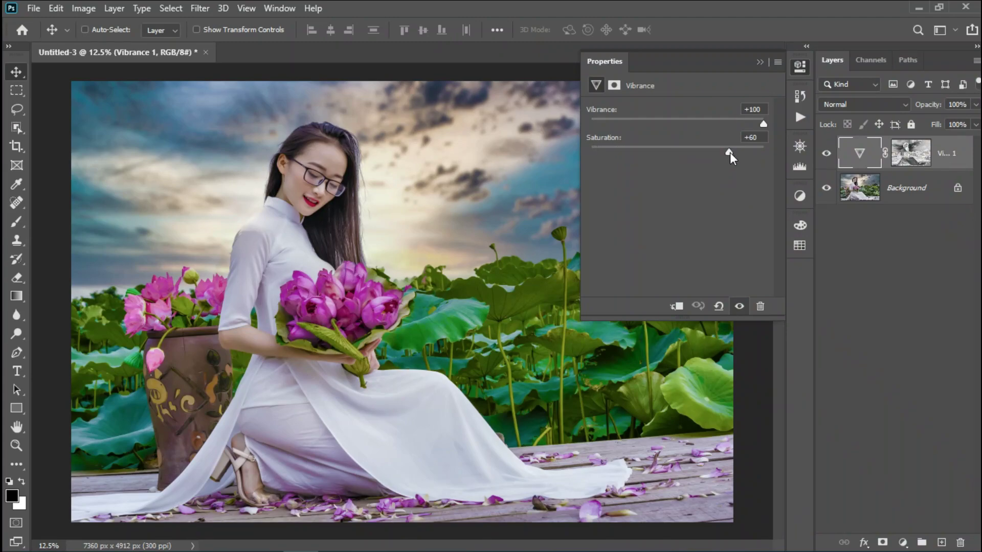
left_click_drag(729, 153, 730, 152)
left_click_drag(723, 152, 716, 152)
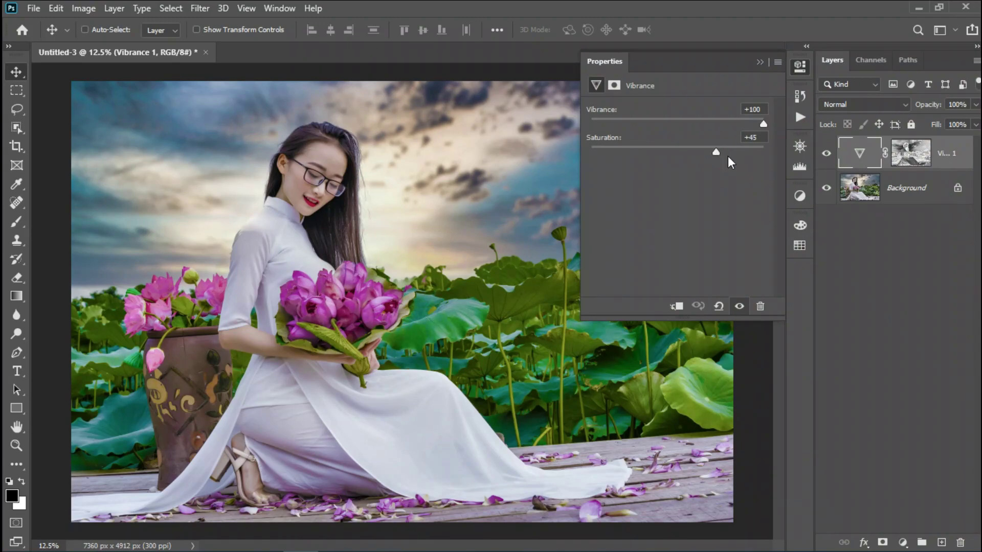
left_click(759, 62)
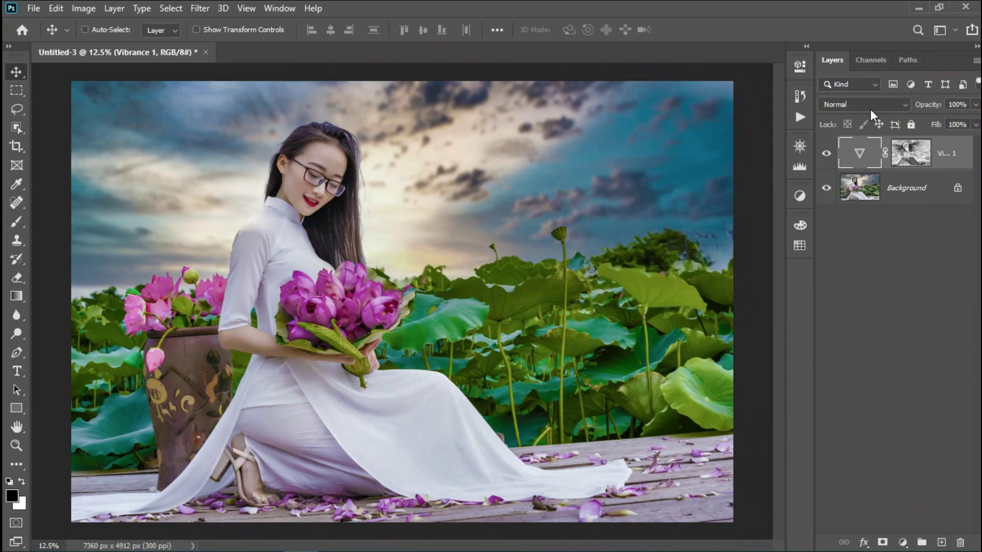
left_click(827, 156)
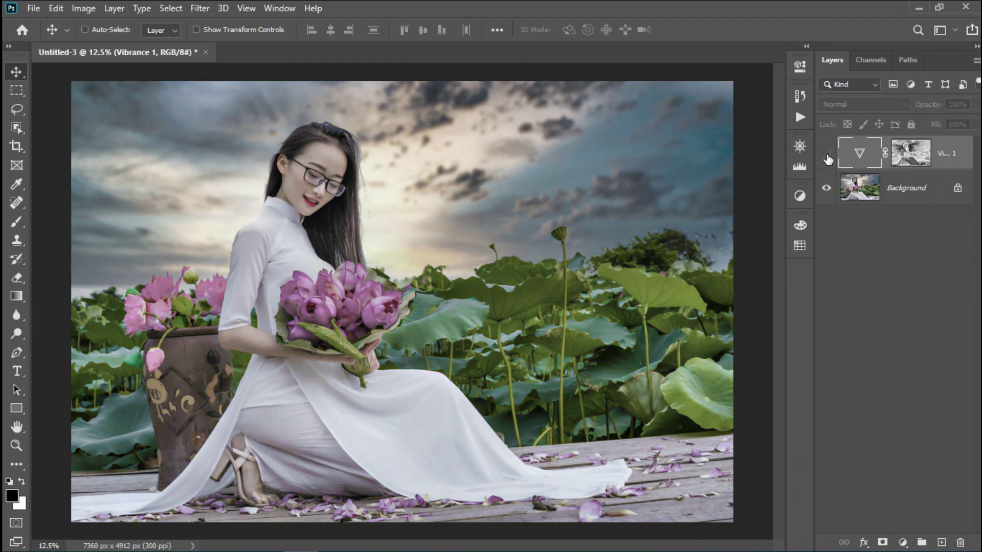
left_click(827, 155)
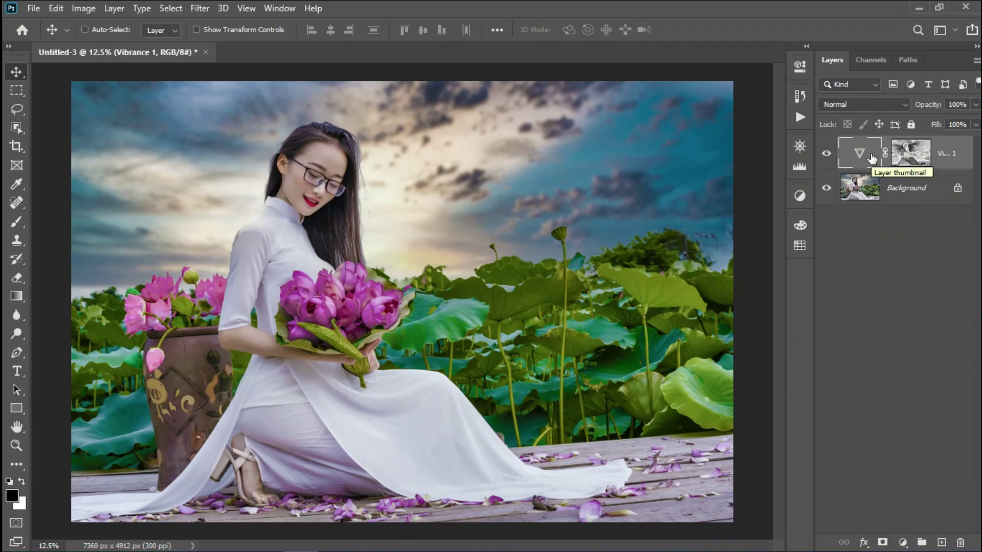
Step: Increase the Vibrance 1 adjustment's Saturation from +45 to +85
double_click(864, 156)
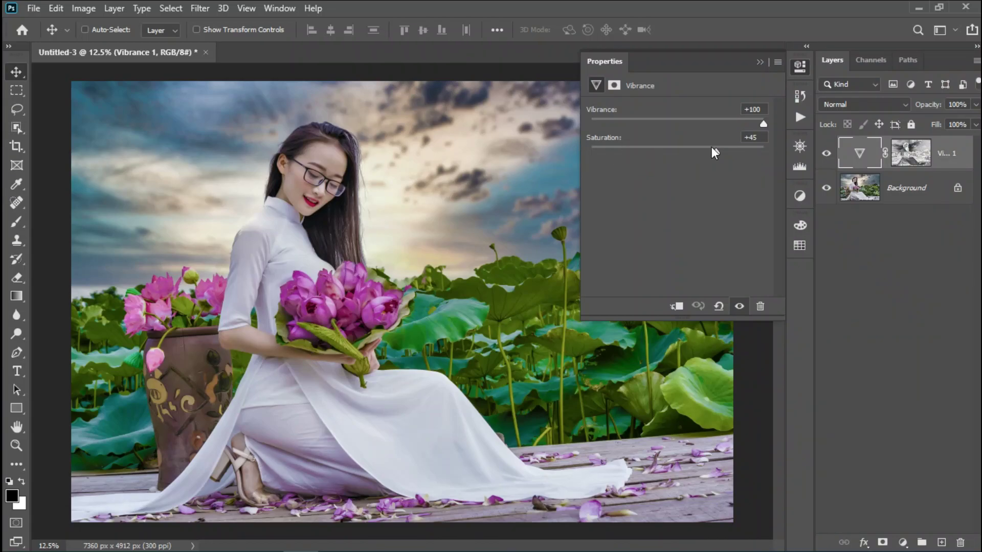
mouse_move(717, 152)
left_mouse_down()
mouse_move(771, 166)
mouse_move(726, 165)
mouse_move(762, 161)
left_mouse_up()
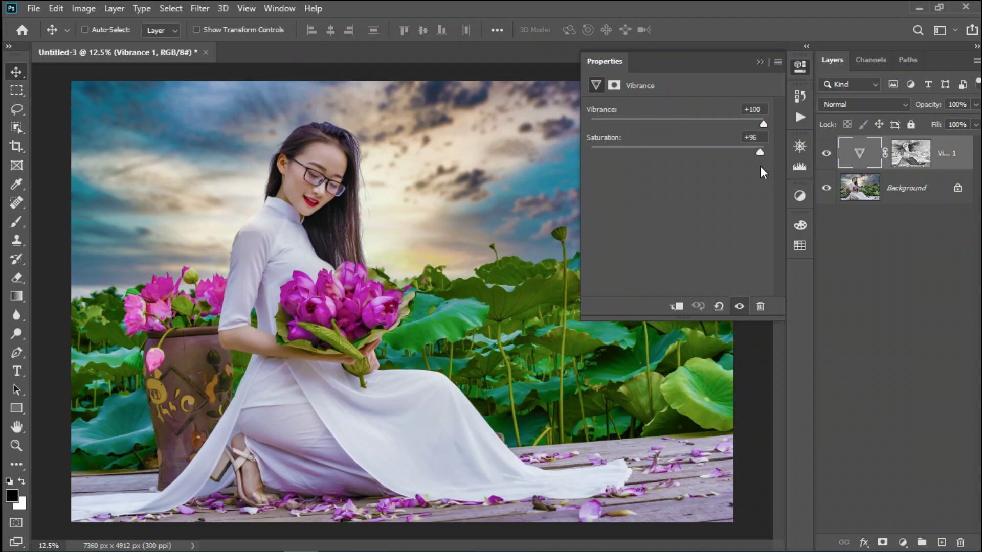
left_click_drag(744, 168, 751, 165)
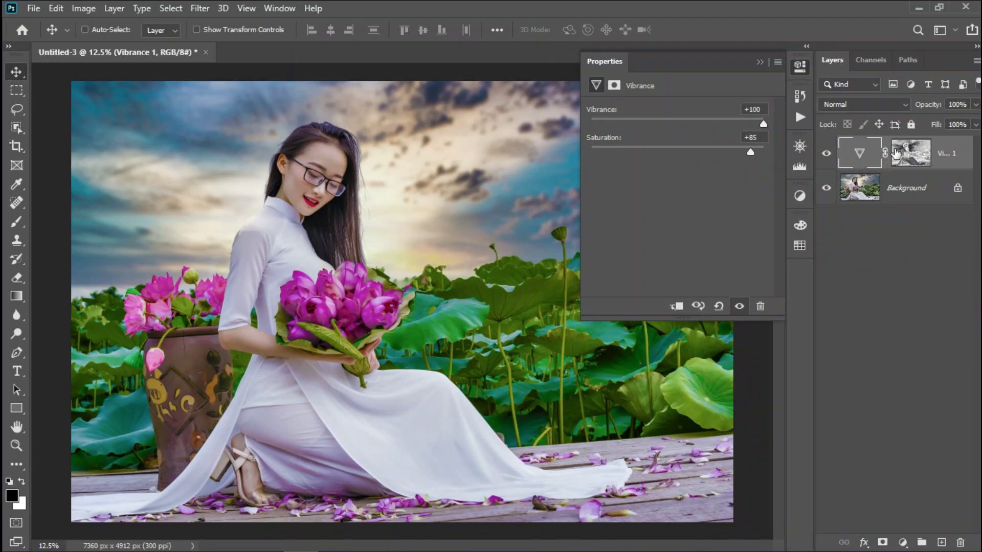